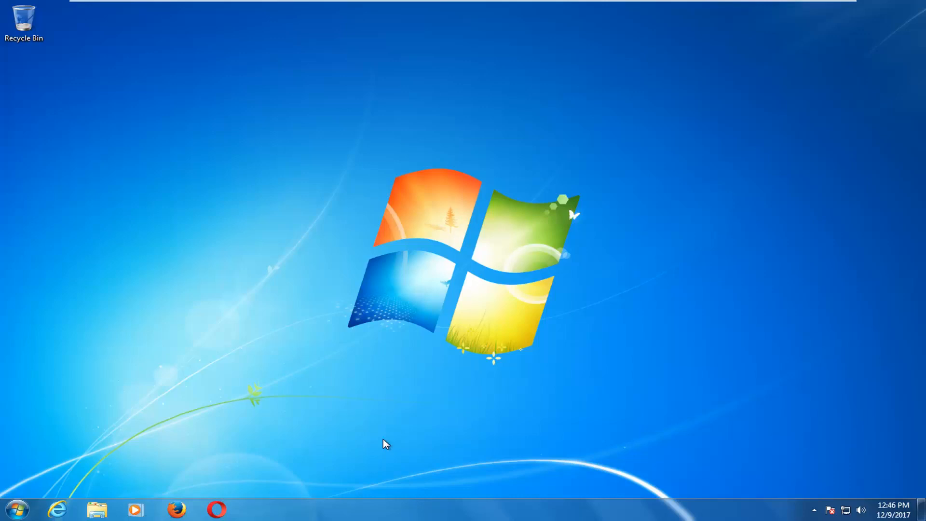
Step: Open the Services console, enlarge its window, and widen the Log On As and Name columns
left_click(4, 517)
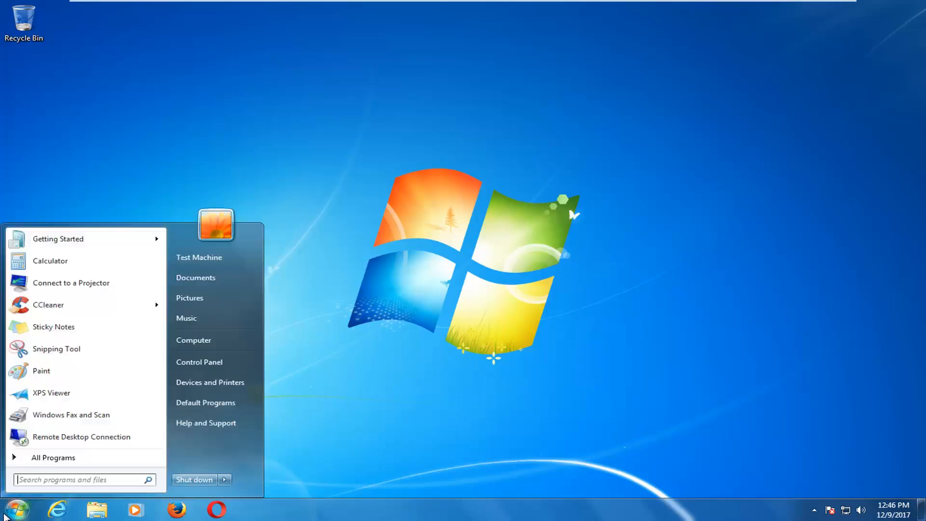
type("services")
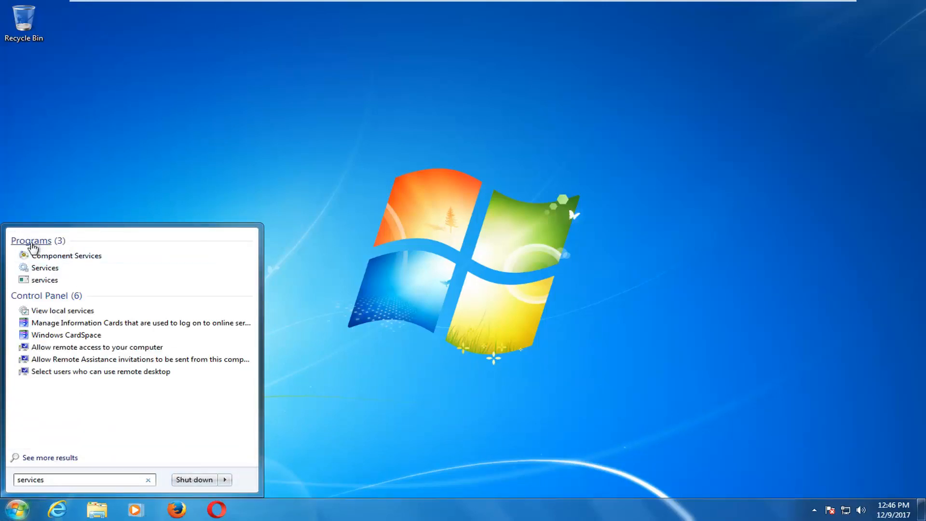
left_click(36, 272)
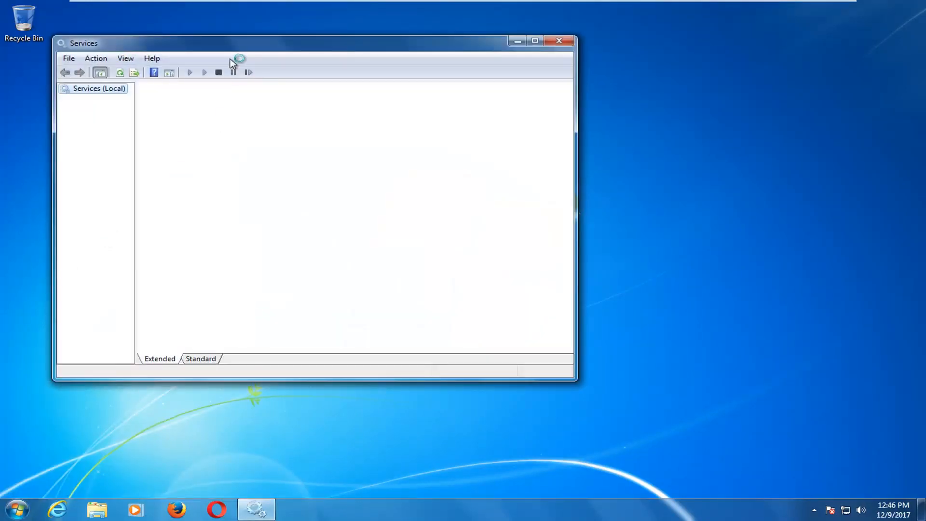
left_click_drag(238, 48, 357, 50)
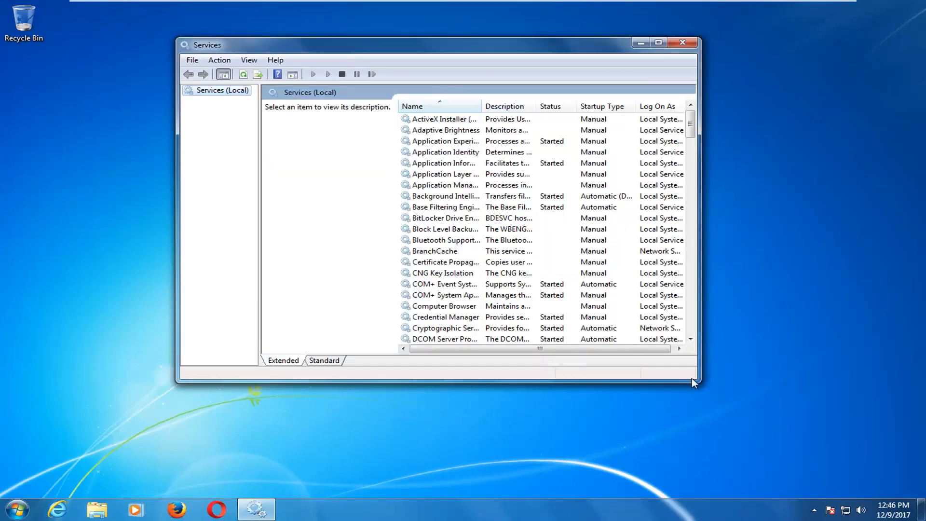
left_click_drag(697, 379, 840, 430)
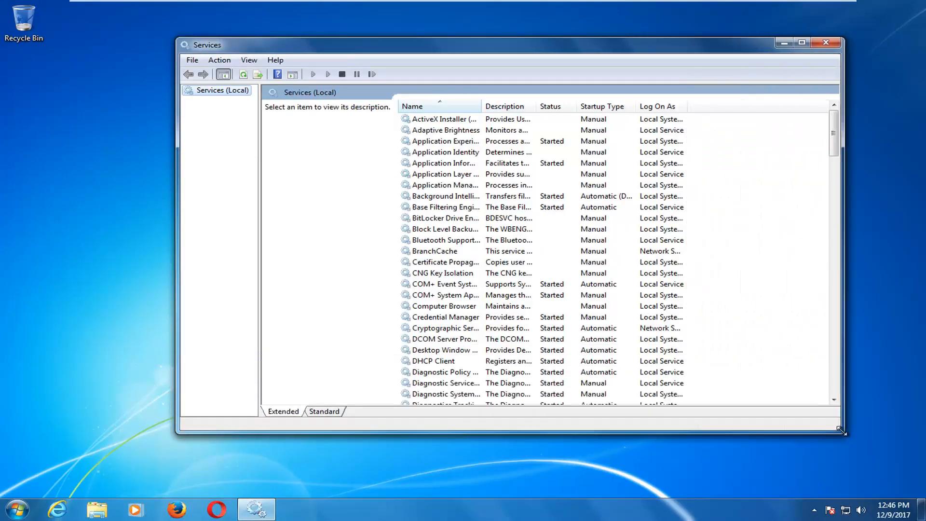
left_click_drag(688, 107, 744, 106)
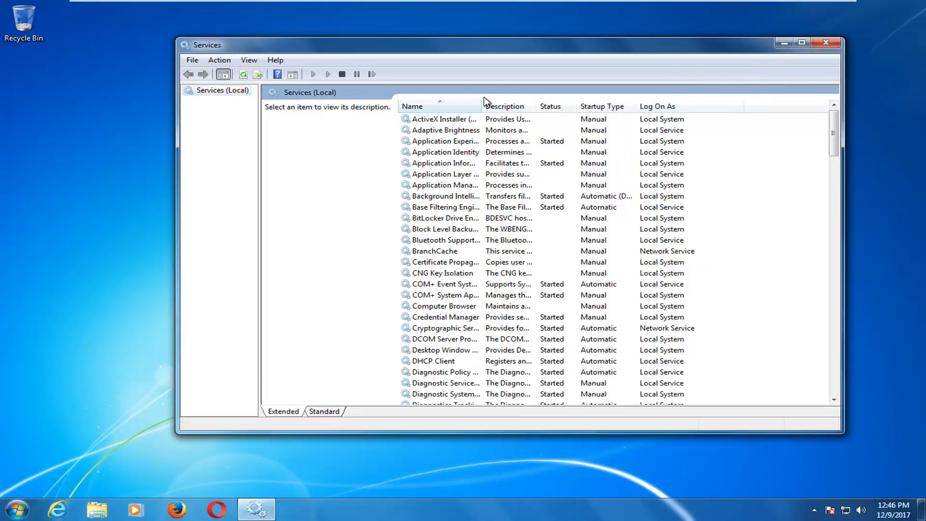
left_click_drag(484, 101, 562, 106)
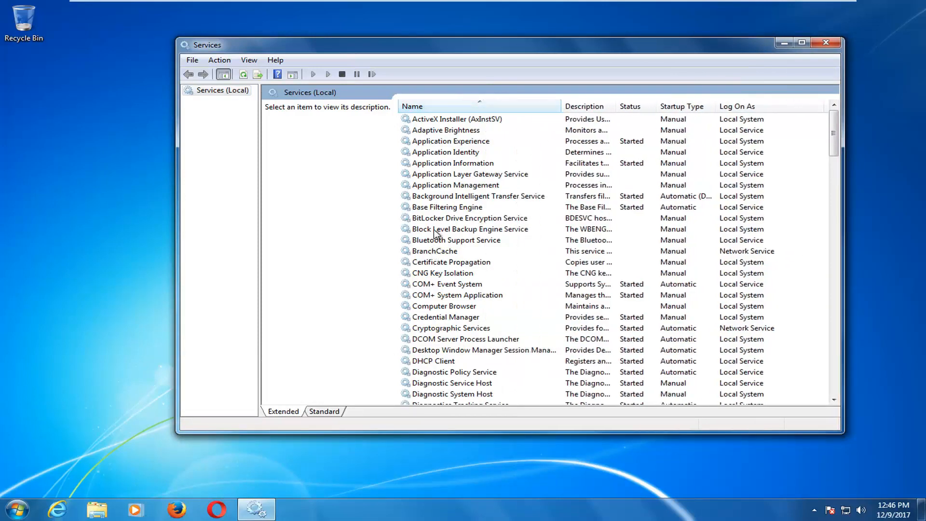
Step: Stop the Background Intelligent Transfer Service
left_click(432, 198)
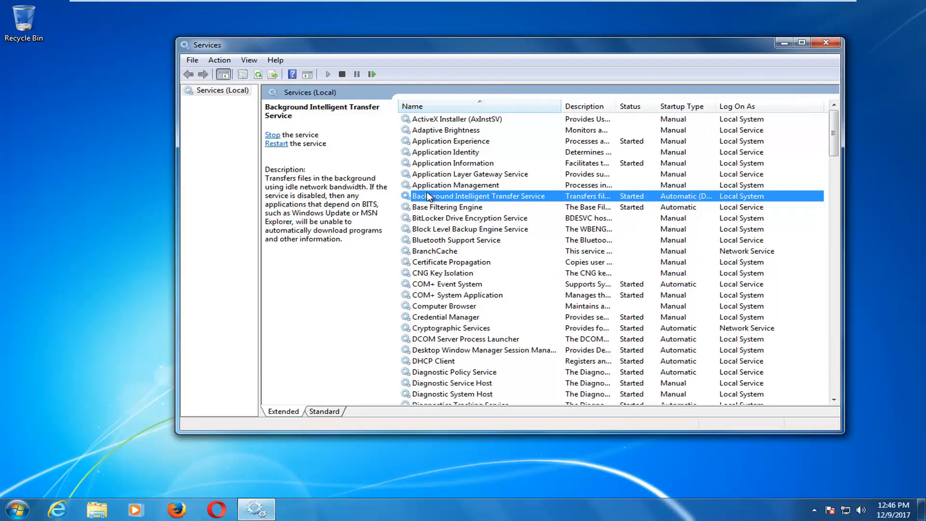
right_click(428, 197)
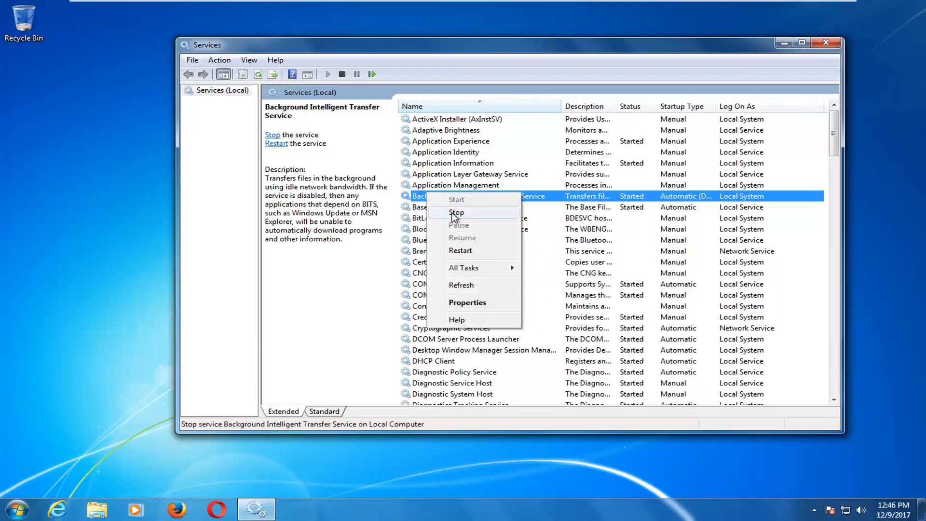
left_click(455, 213)
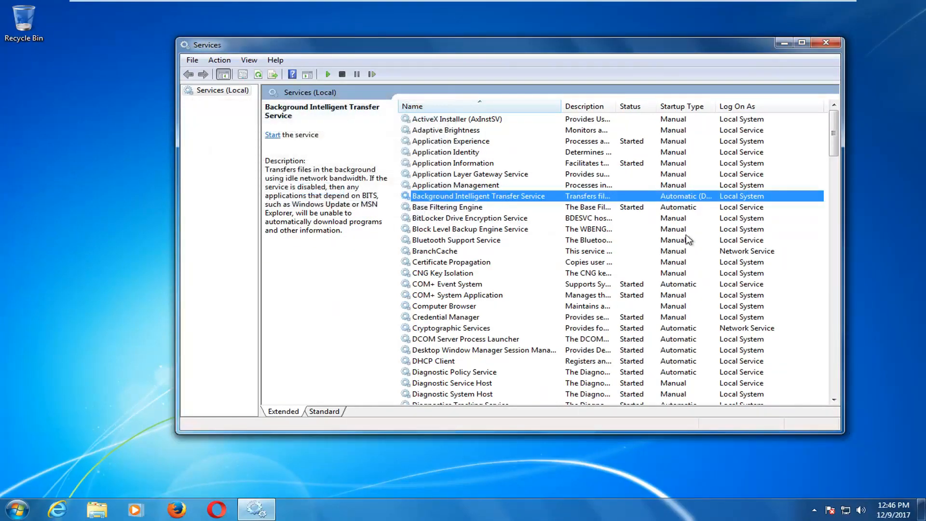
Step: Stop the Windows Update service, widen the Startup Type column, and close the Services console
left_click_drag(835, 138, 834, 341)
left_click(479, 306)
scroll(440, 323, "down", 7)
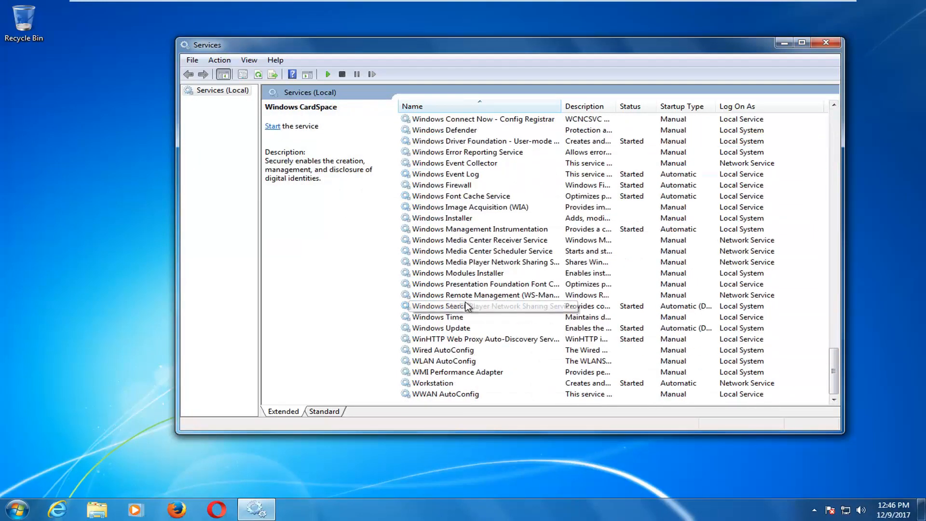
left_click(434, 330)
right_click(433, 330)
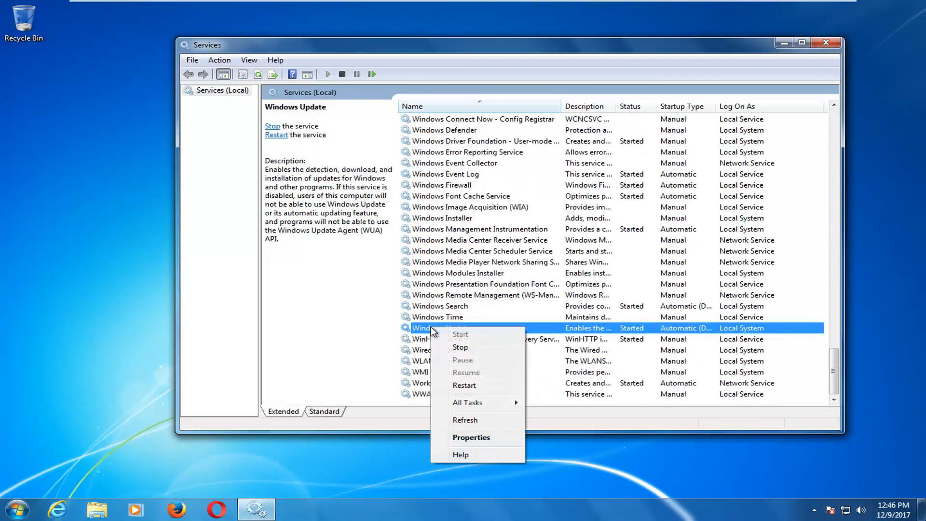
left_click(459, 348)
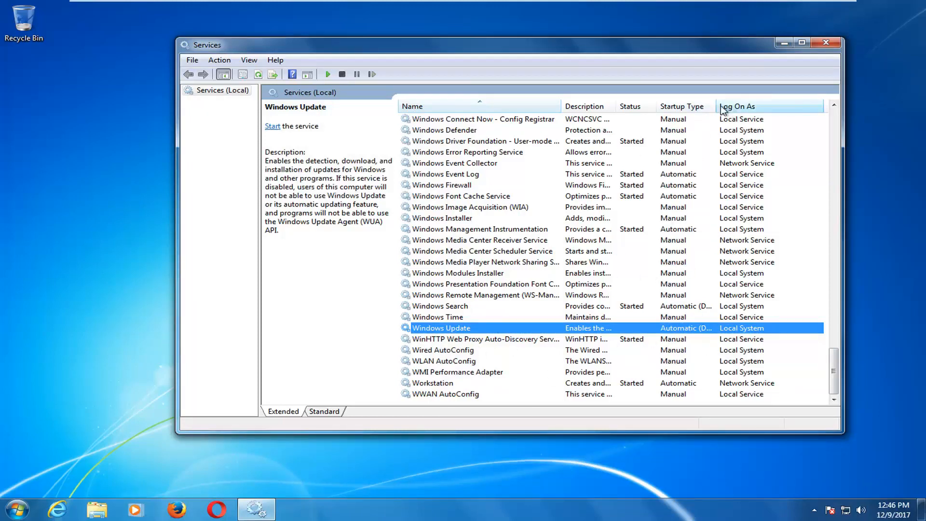
left_click_drag(716, 107, 754, 107)
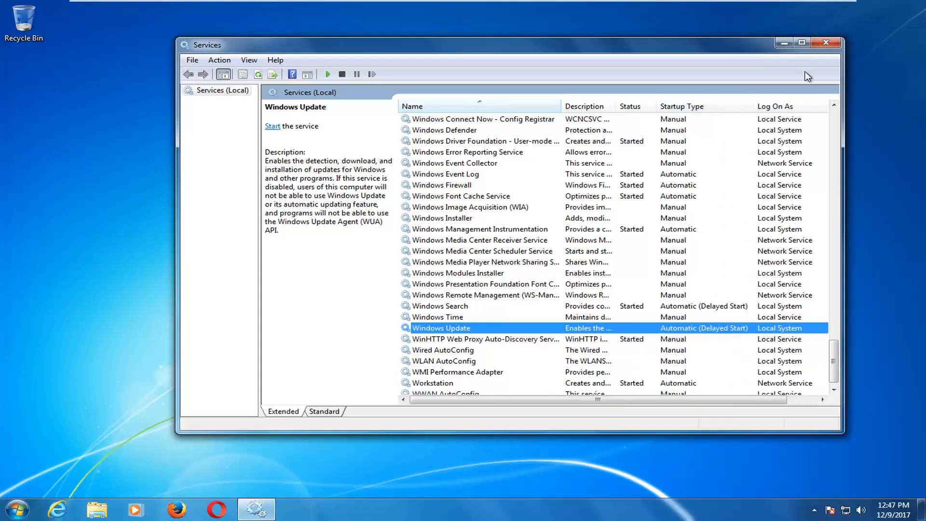
left_click(823, 43)
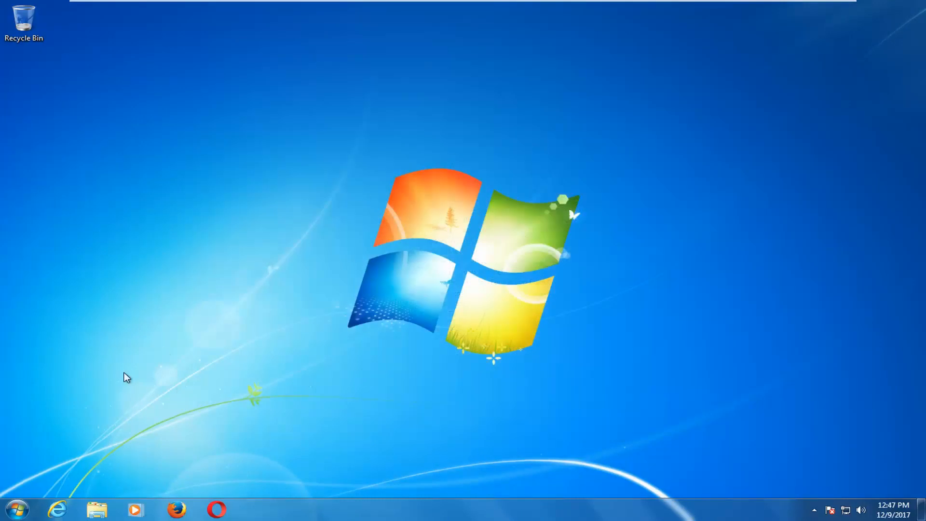
Step: Set Folder Options to show hidden files, folders, and drives, and apply the change
left_click(1, 519)
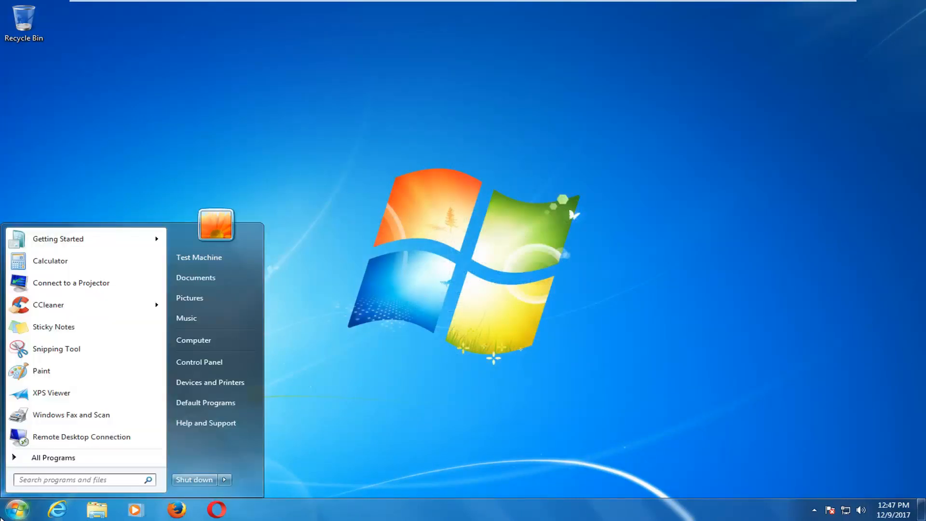
type("folder optio")
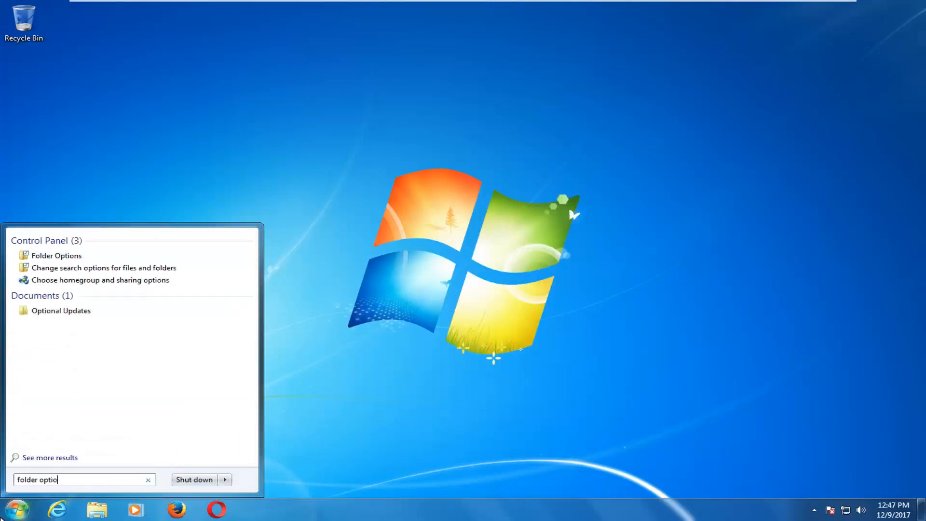
type("ns")
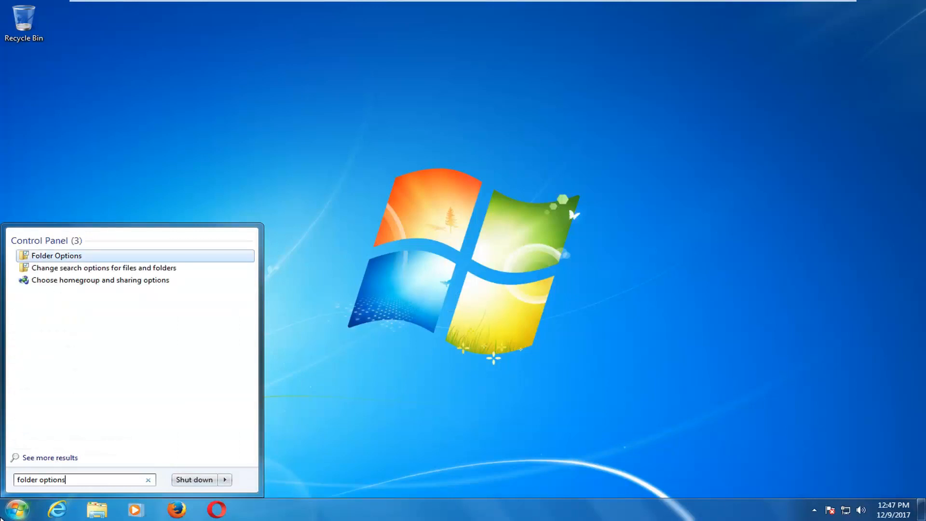
left_click(42, 257)
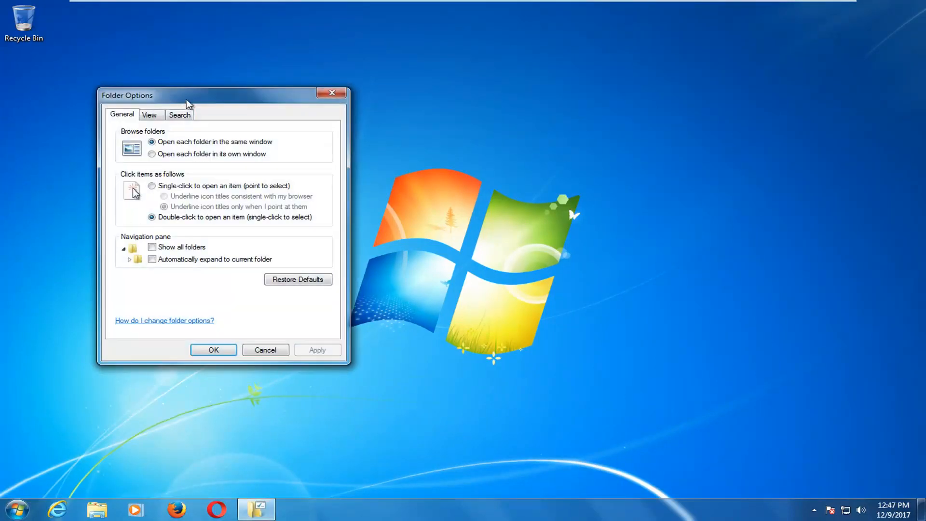
left_click_drag(186, 101, 298, 93)
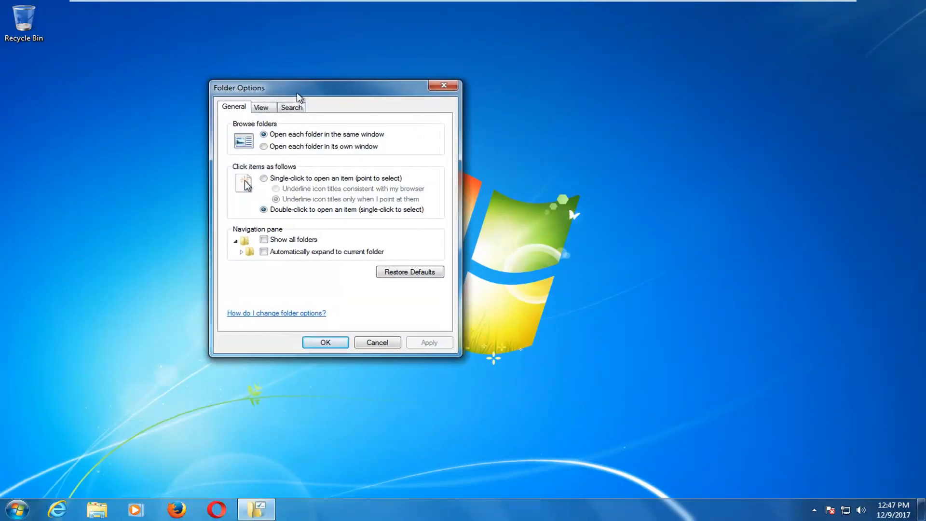
left_click(261, 110)
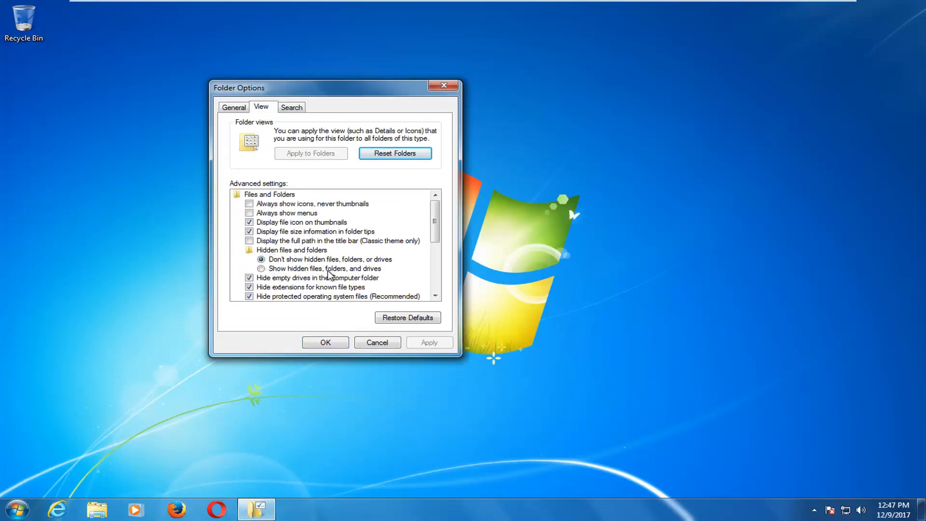
left_click(283, 269)
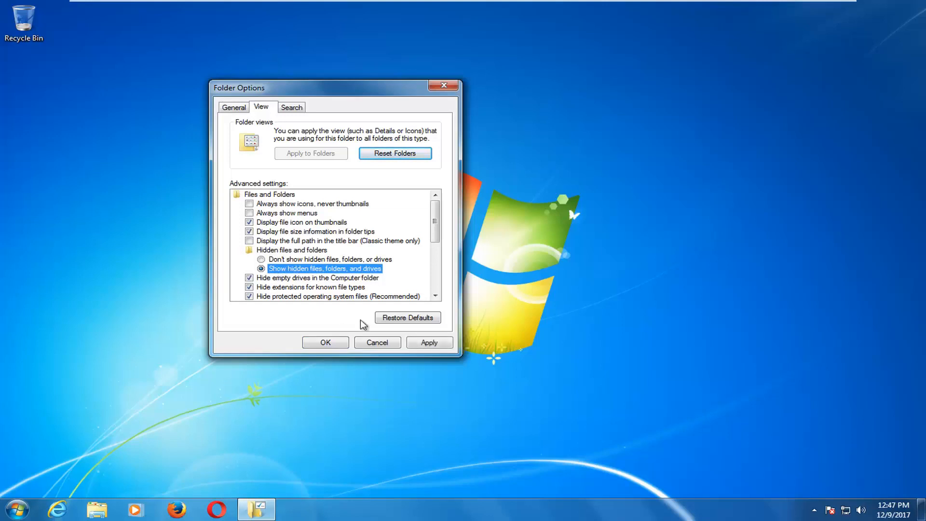
left_click(416, 342)
left_click(324, 344)
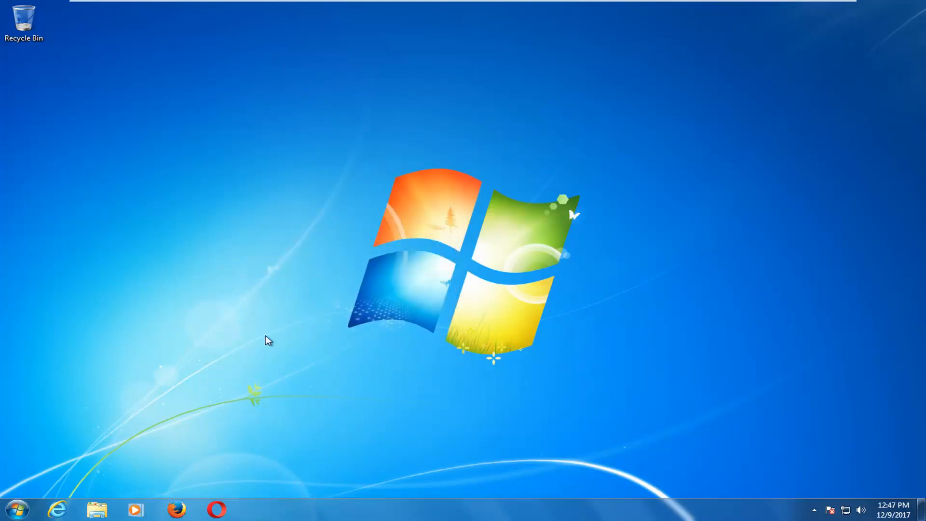
Step: Search for Computer, open its window, and reposition it nearer the middle of the desktop
left_click(15, 512)
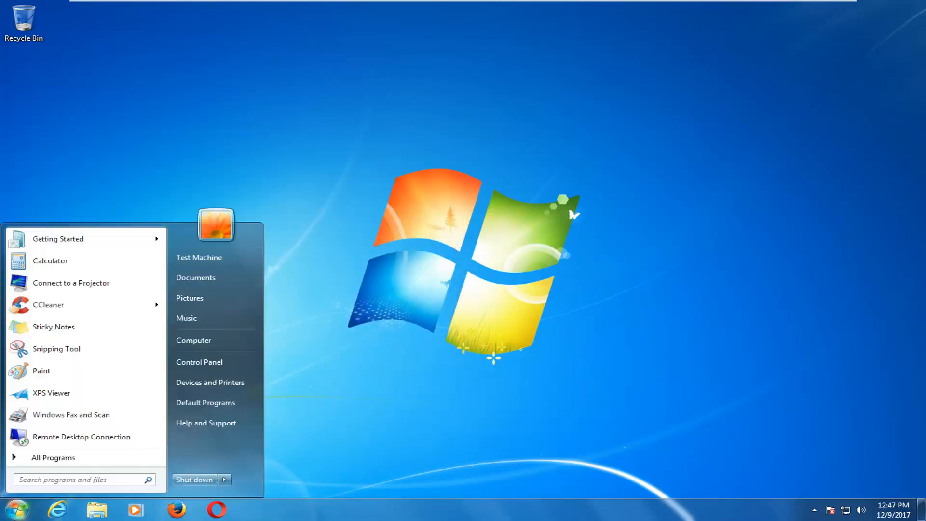
type("computwer")
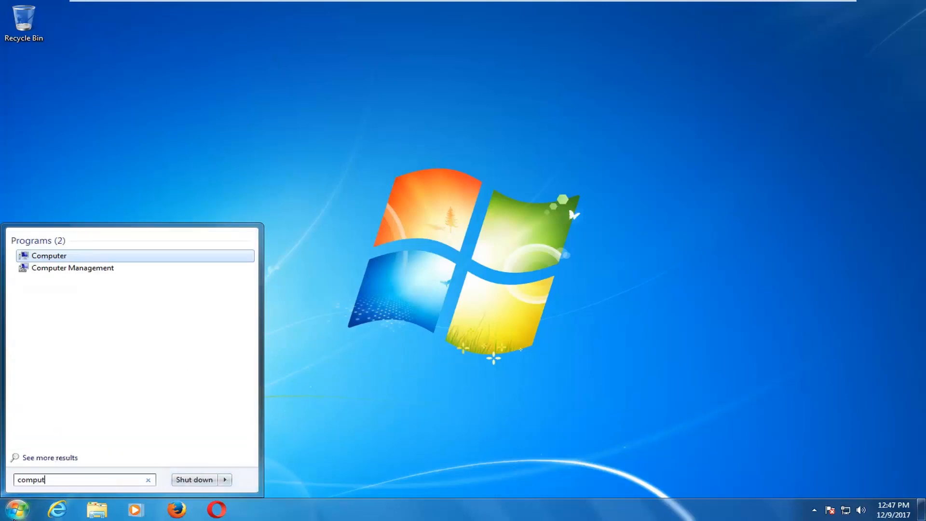
key("BackSpace")
key("BackSpace")
key("BackSpace")
type("er")
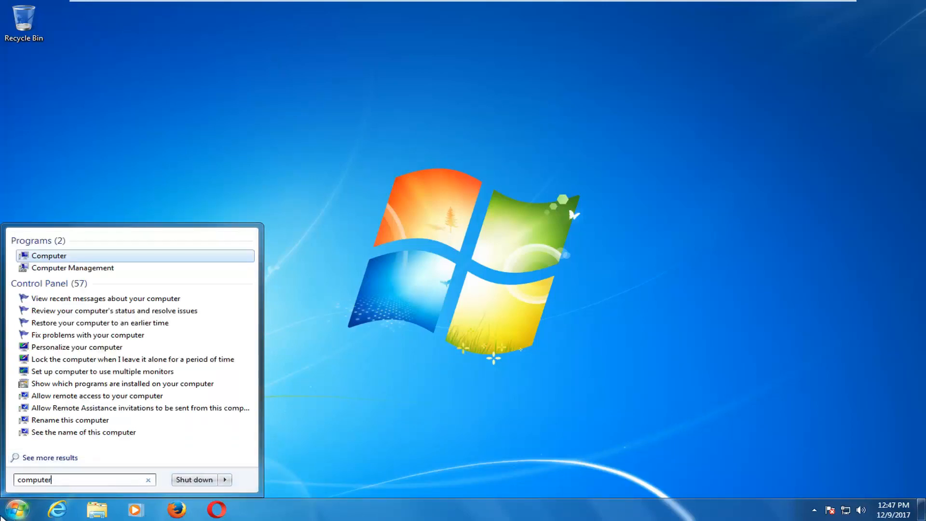
left_click(45, 260)
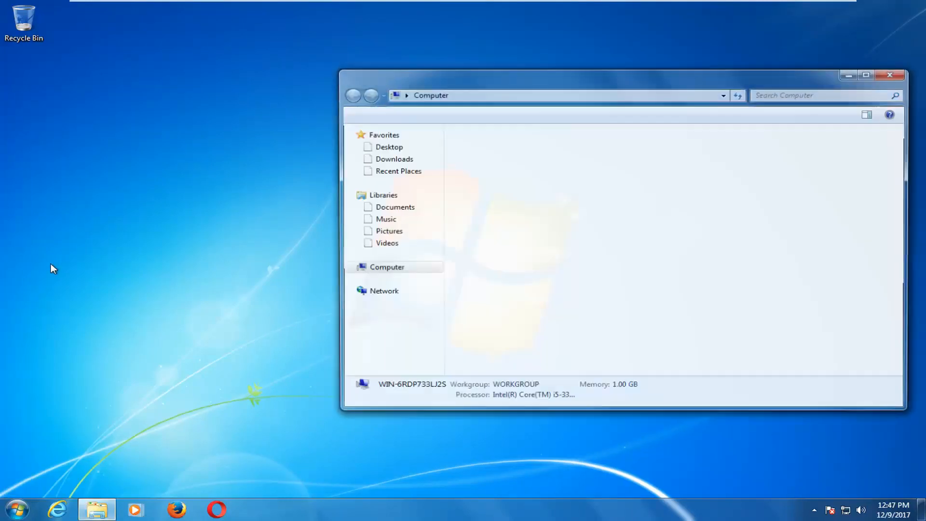
left_click_drag(510, 74, 354, 95)
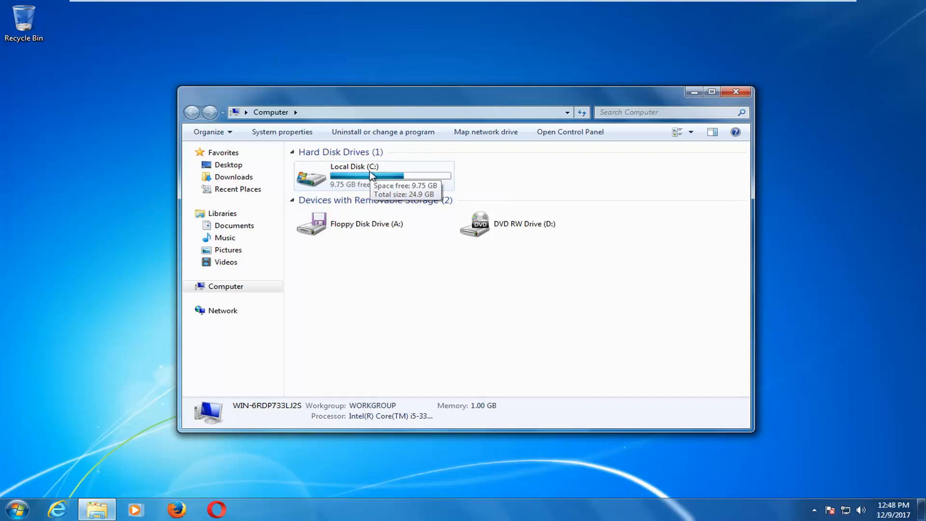
Step: Open the SoftwareDistribution folder inside the Windows folder on Local Disk (C:)
left_click(314, 182)
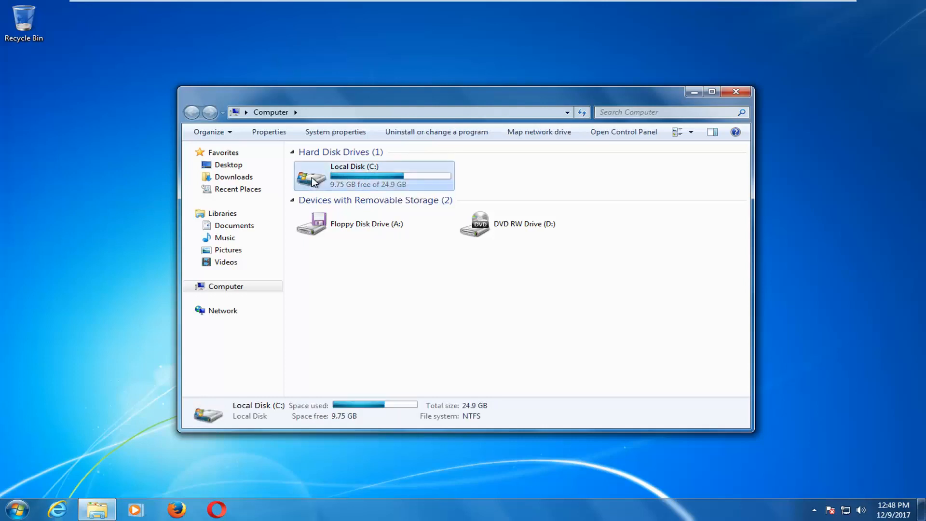
double_click(340, 178)
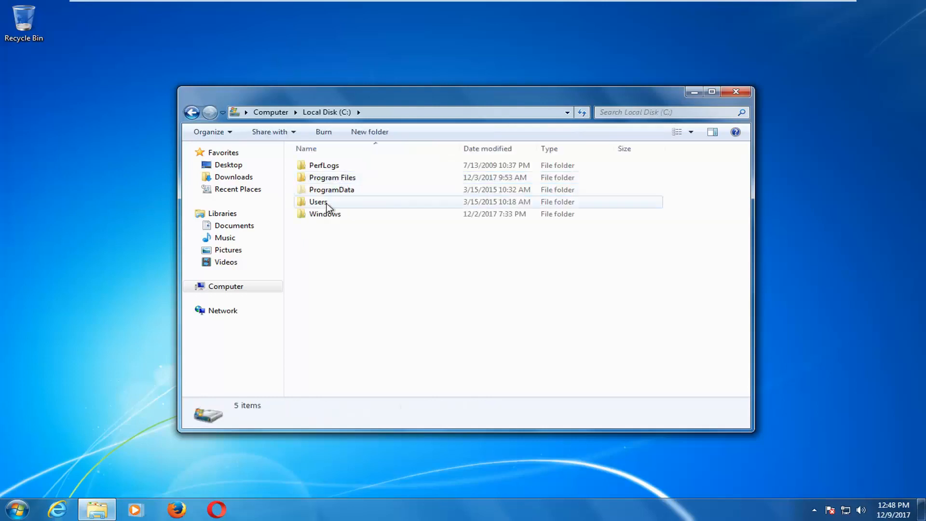
double_click(322, 218)
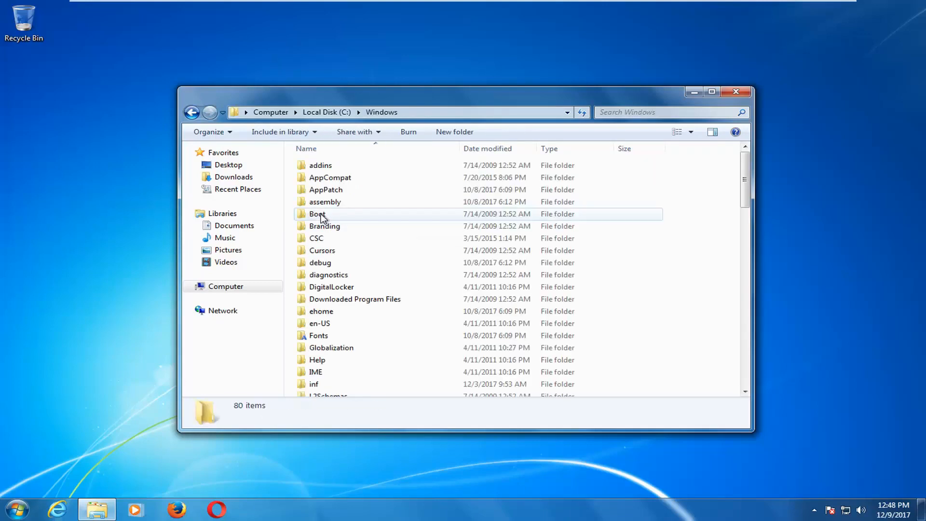
left_click_drag(746, 185, 745, 272)
double_click(326, 299)
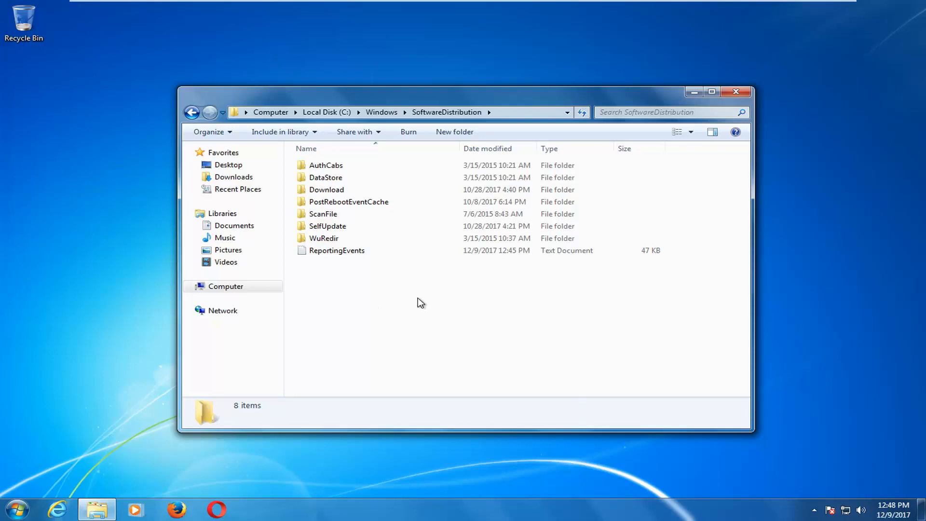
Step: Move everything in the SoftwareDistribution folder to the Recycle Bin
left_click_drag(595, 326, 317, 154)
right_click(382, 181)
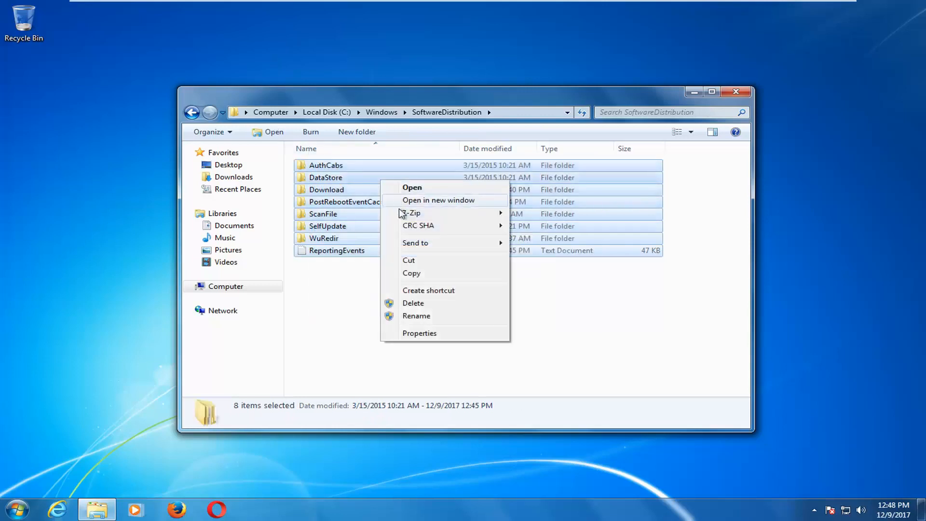
left_click(413, 304)
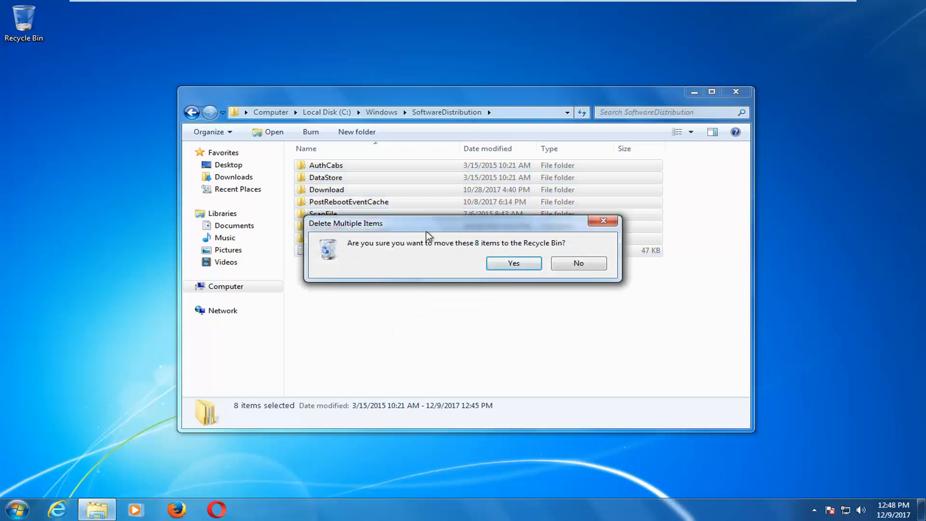
left_click(507, 264)
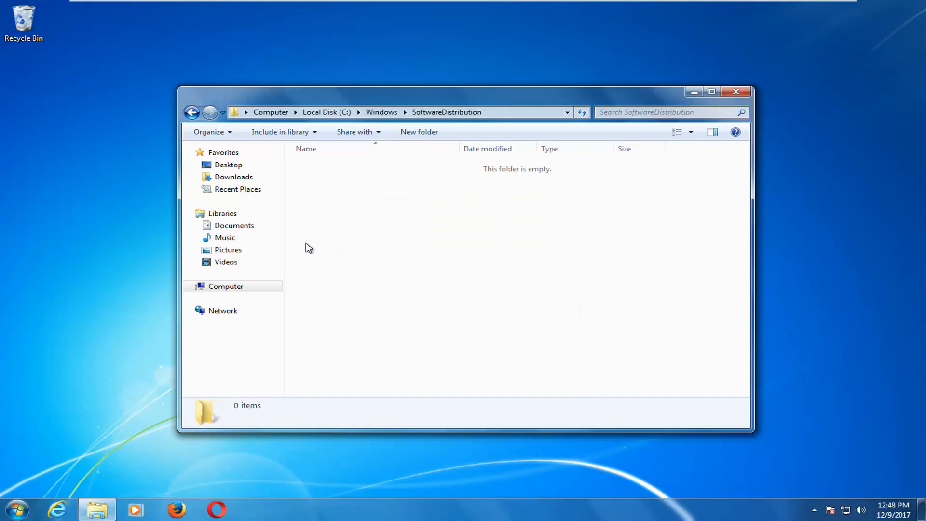
Step: Close the SoftwareDistribution folder and open Microsoft support article 4027322, Windows Update Troubleshooter, in Internet Explorer, dismissing the default-browser prompt
left_click(735, 92)
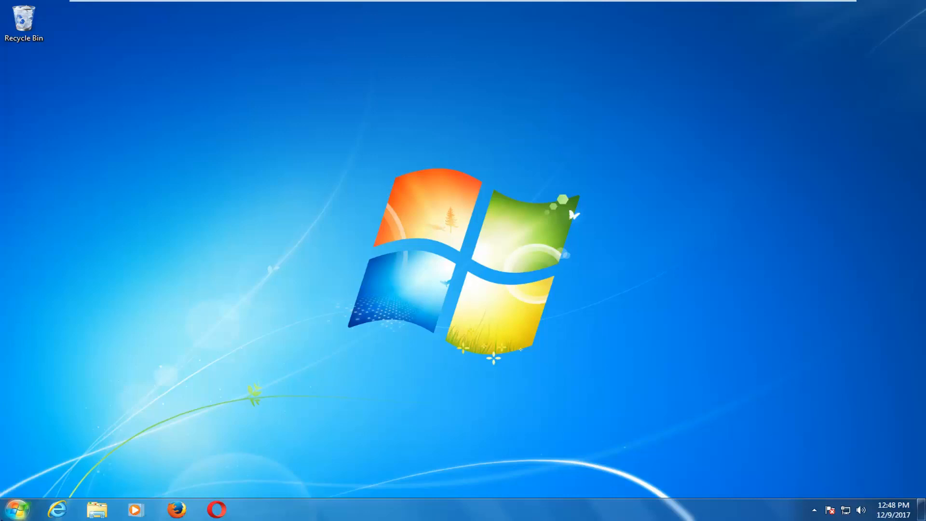
left_click(57, 510)
key("Return")
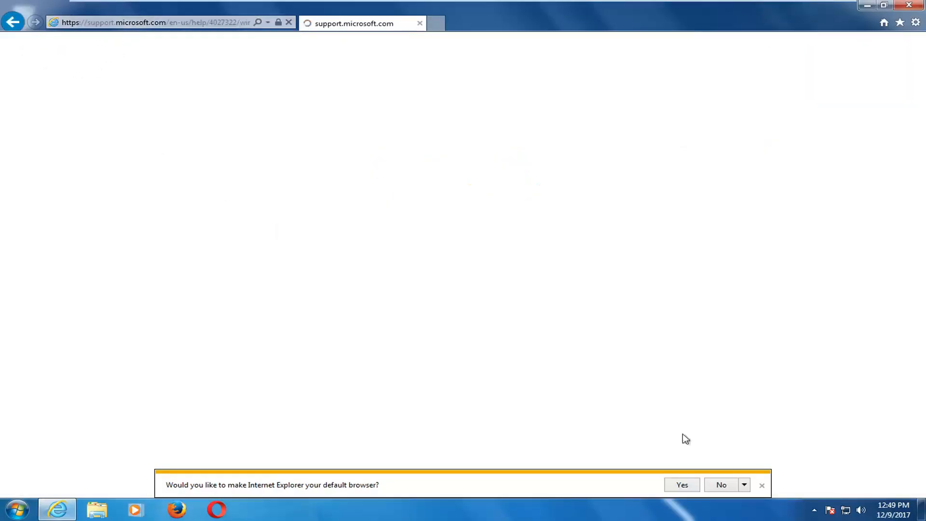
left_click(762, 487)
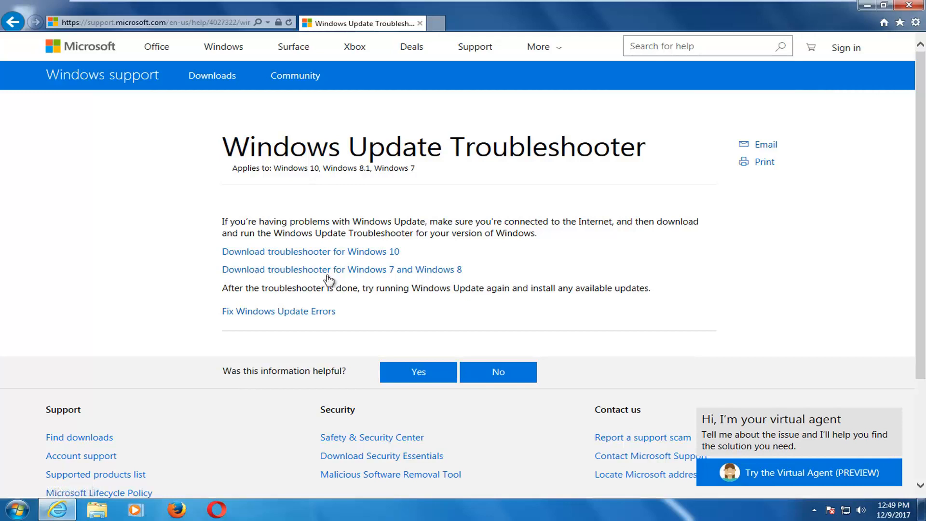
Step: Open the troubleshooter download for Windows 7 and Windows 8 directly, close the browser, and start the troubleshooter's problem detection
left_click(315, 271)
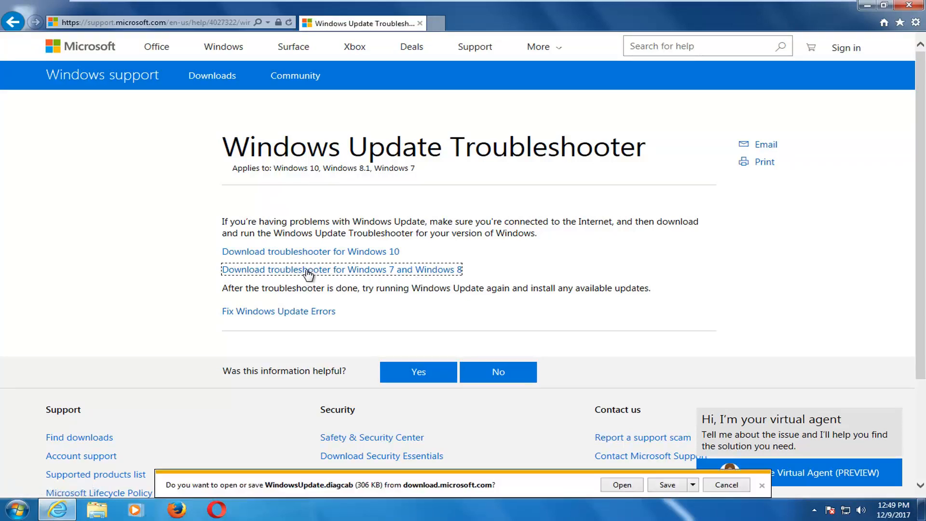
left_click(620, 487)
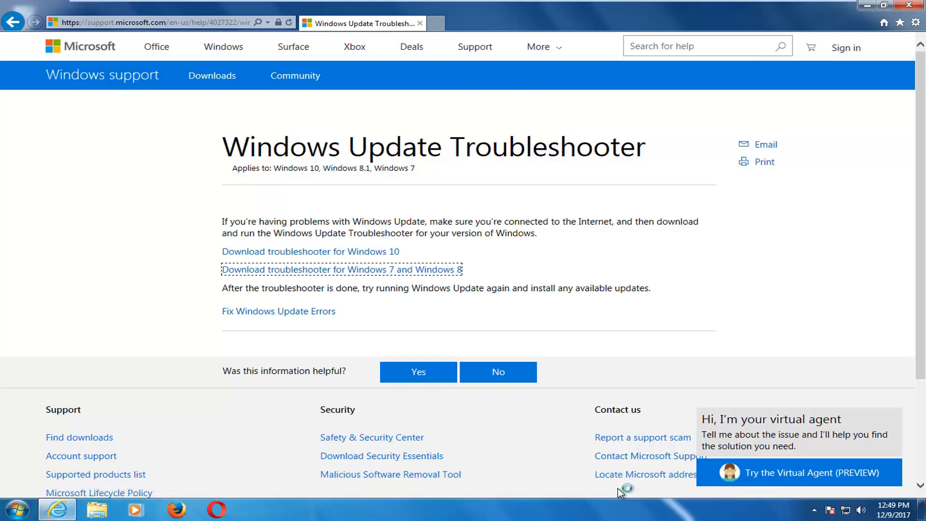
left_click(901, 8)
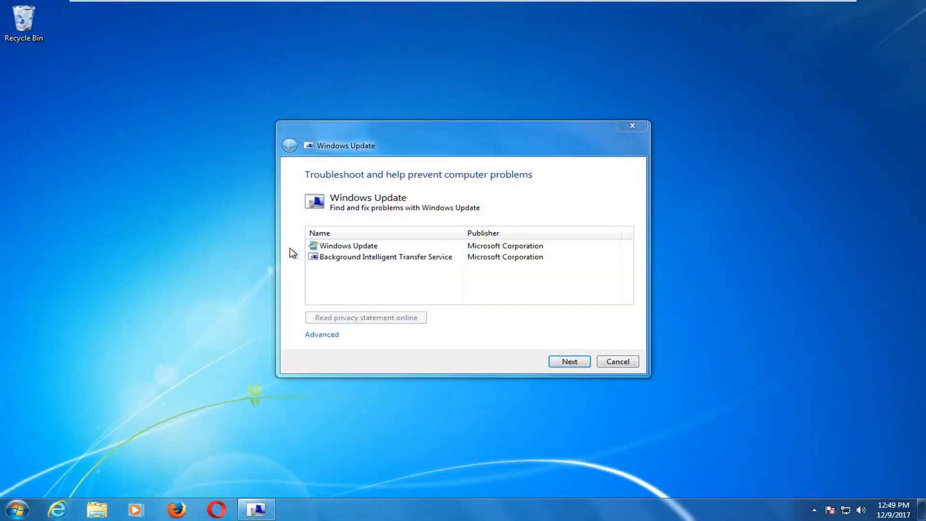
left_click(414, 159)
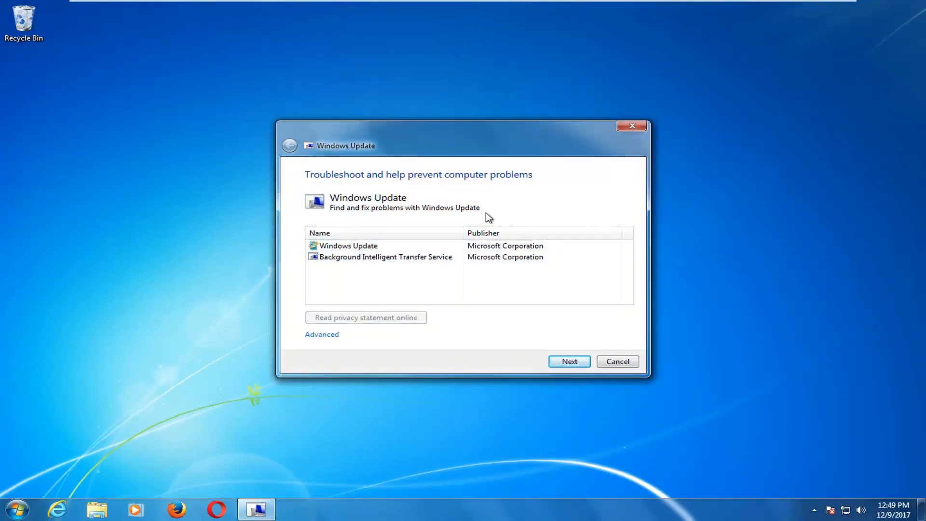
left_click(570, 363)
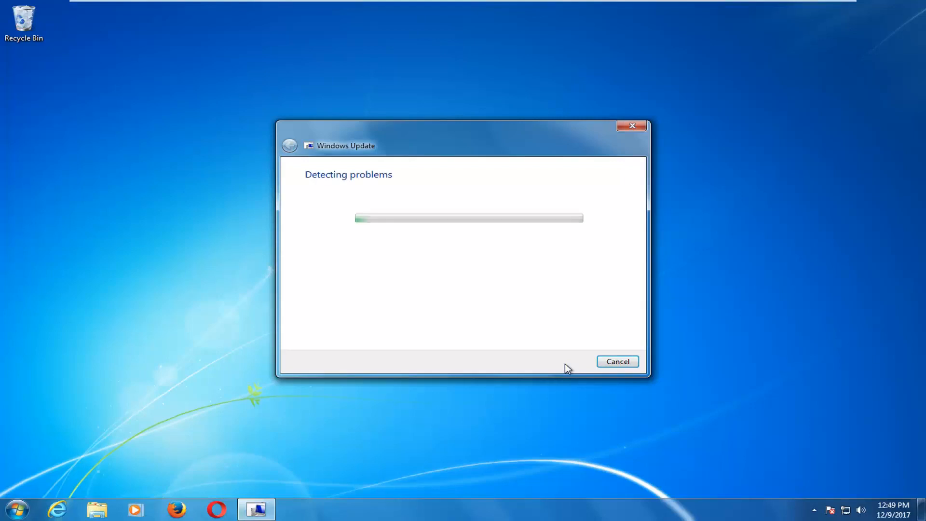